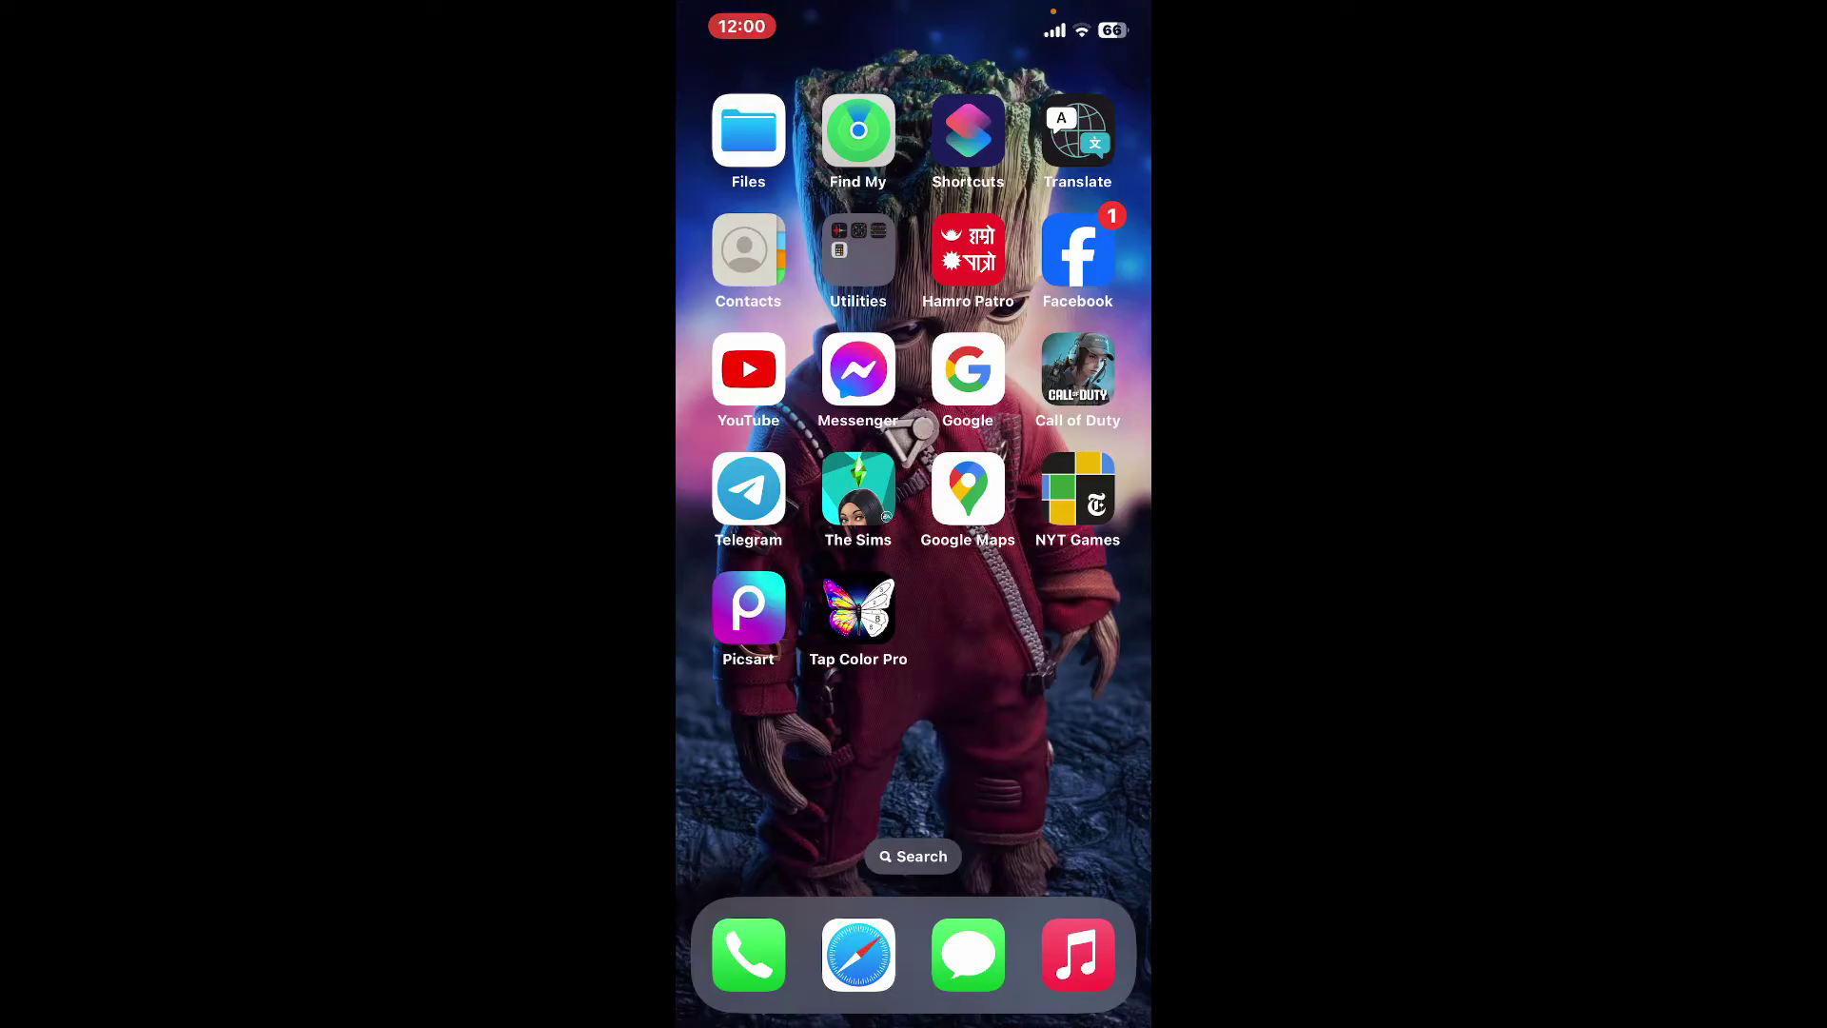
Launch Picsart and load the underwater jellyfish photo into the editor
{"action": "left_click", "coordinate": [749, 610]}
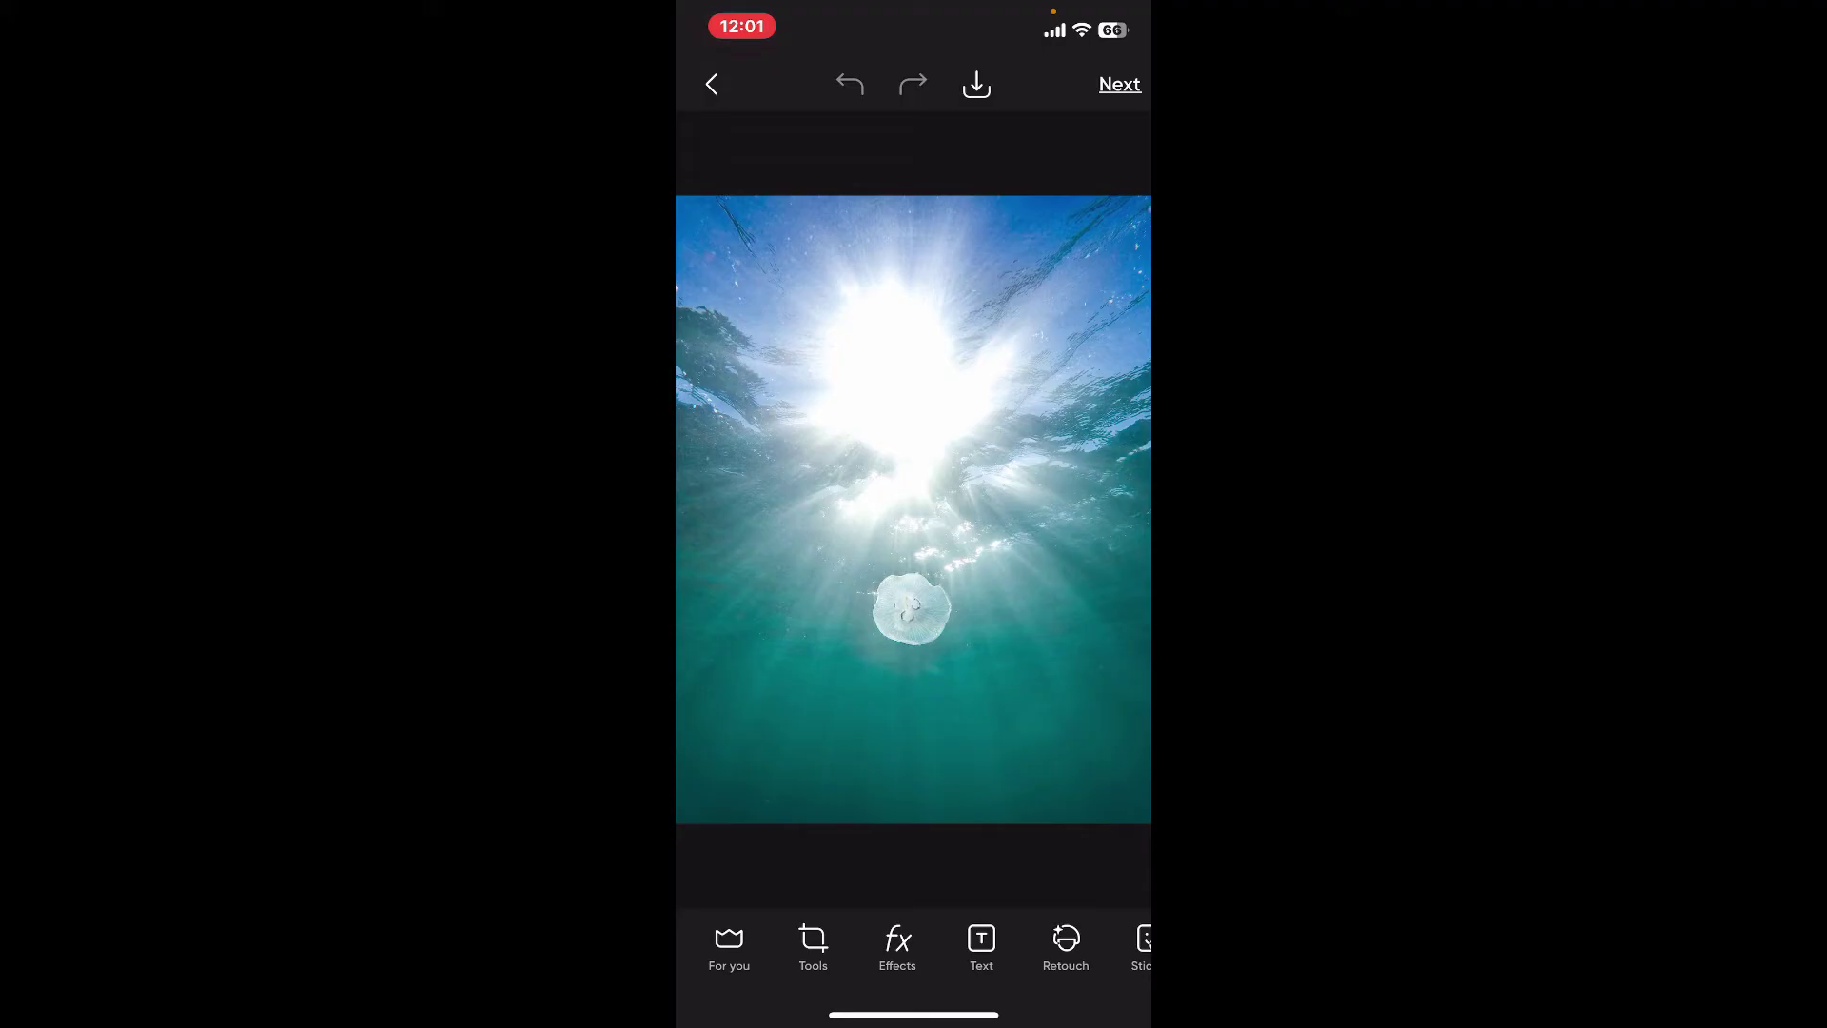
{"action": "scroll", "coordinate": [915, 945], "scroll_direction": "right", "scroll_amount": 2}
{"action": "scroll", "coordinate": [914, 946], "scroll_direction": "left", "scroll_amount": 2}
Choose the Clone tool and show its brush settings: size 50, opacity 90, hardness 50
{"action": "left_click", "coordinate": [812, 945]}
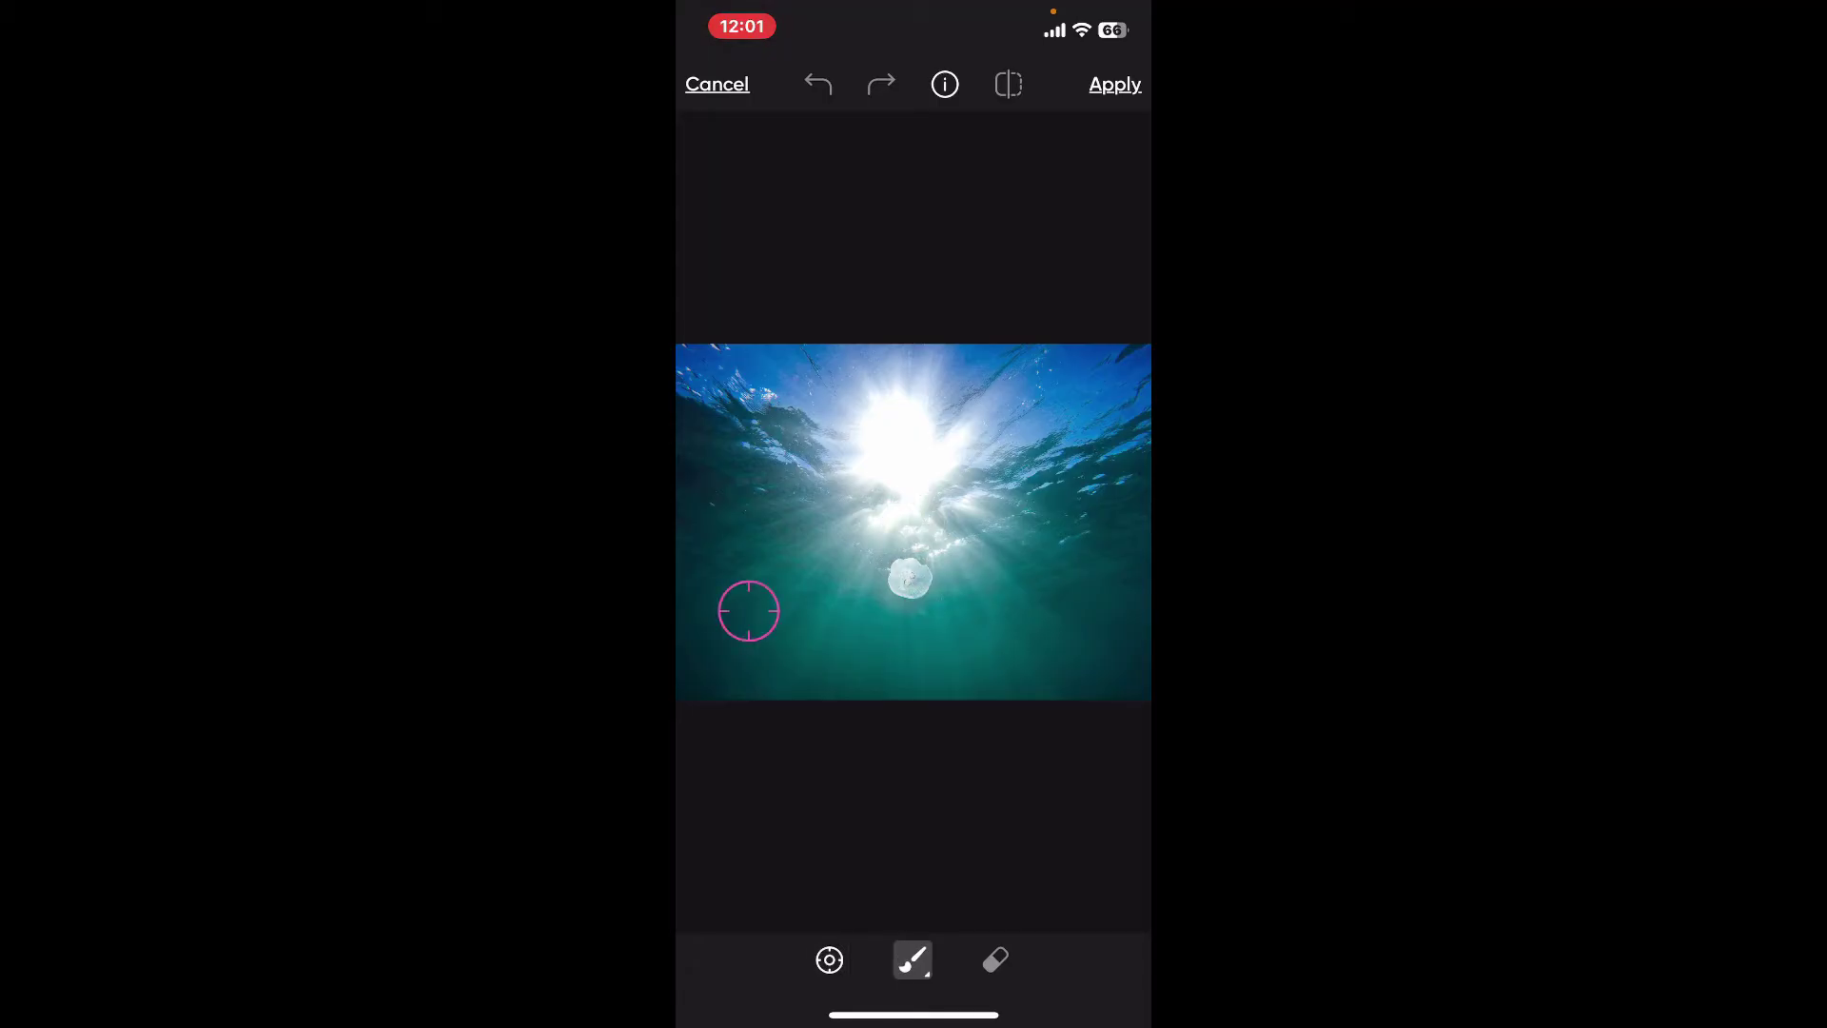
{"action": "left_click", "coordinate": [913, 959]}
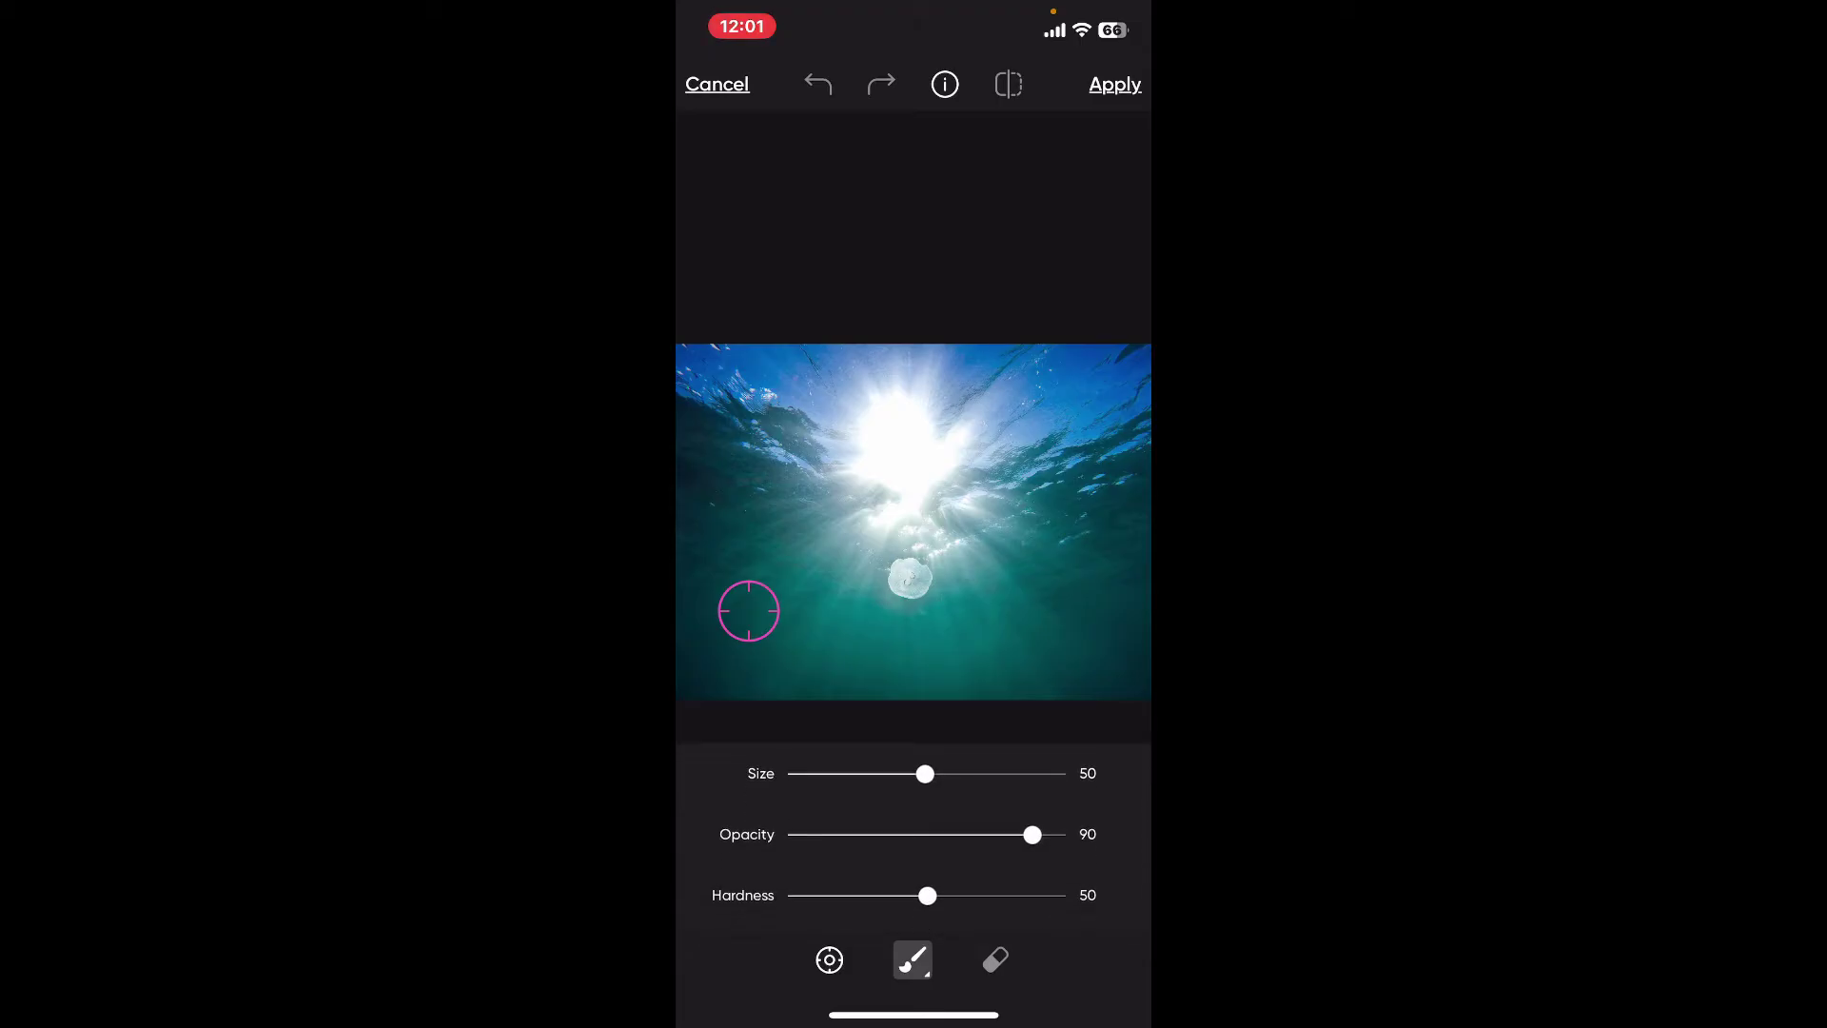
Set the clone brush to size 60, hardness 61, opacity 74, and clone a band over the lower water
{"action": "left_click", "coordinate": [913, 961]}
{"action": "mouse_move", "coordinate": [926, 772]}
{"action": "left_mouse_down"}
{"action": "mouse_move", "coordinate": [971, 772]}
{"action": "mouse_move", "coordinate": [900, 772]}
{"action": "mouse_move", "coordinate": [954, 773]}
{"action": "left_mouse_up"}
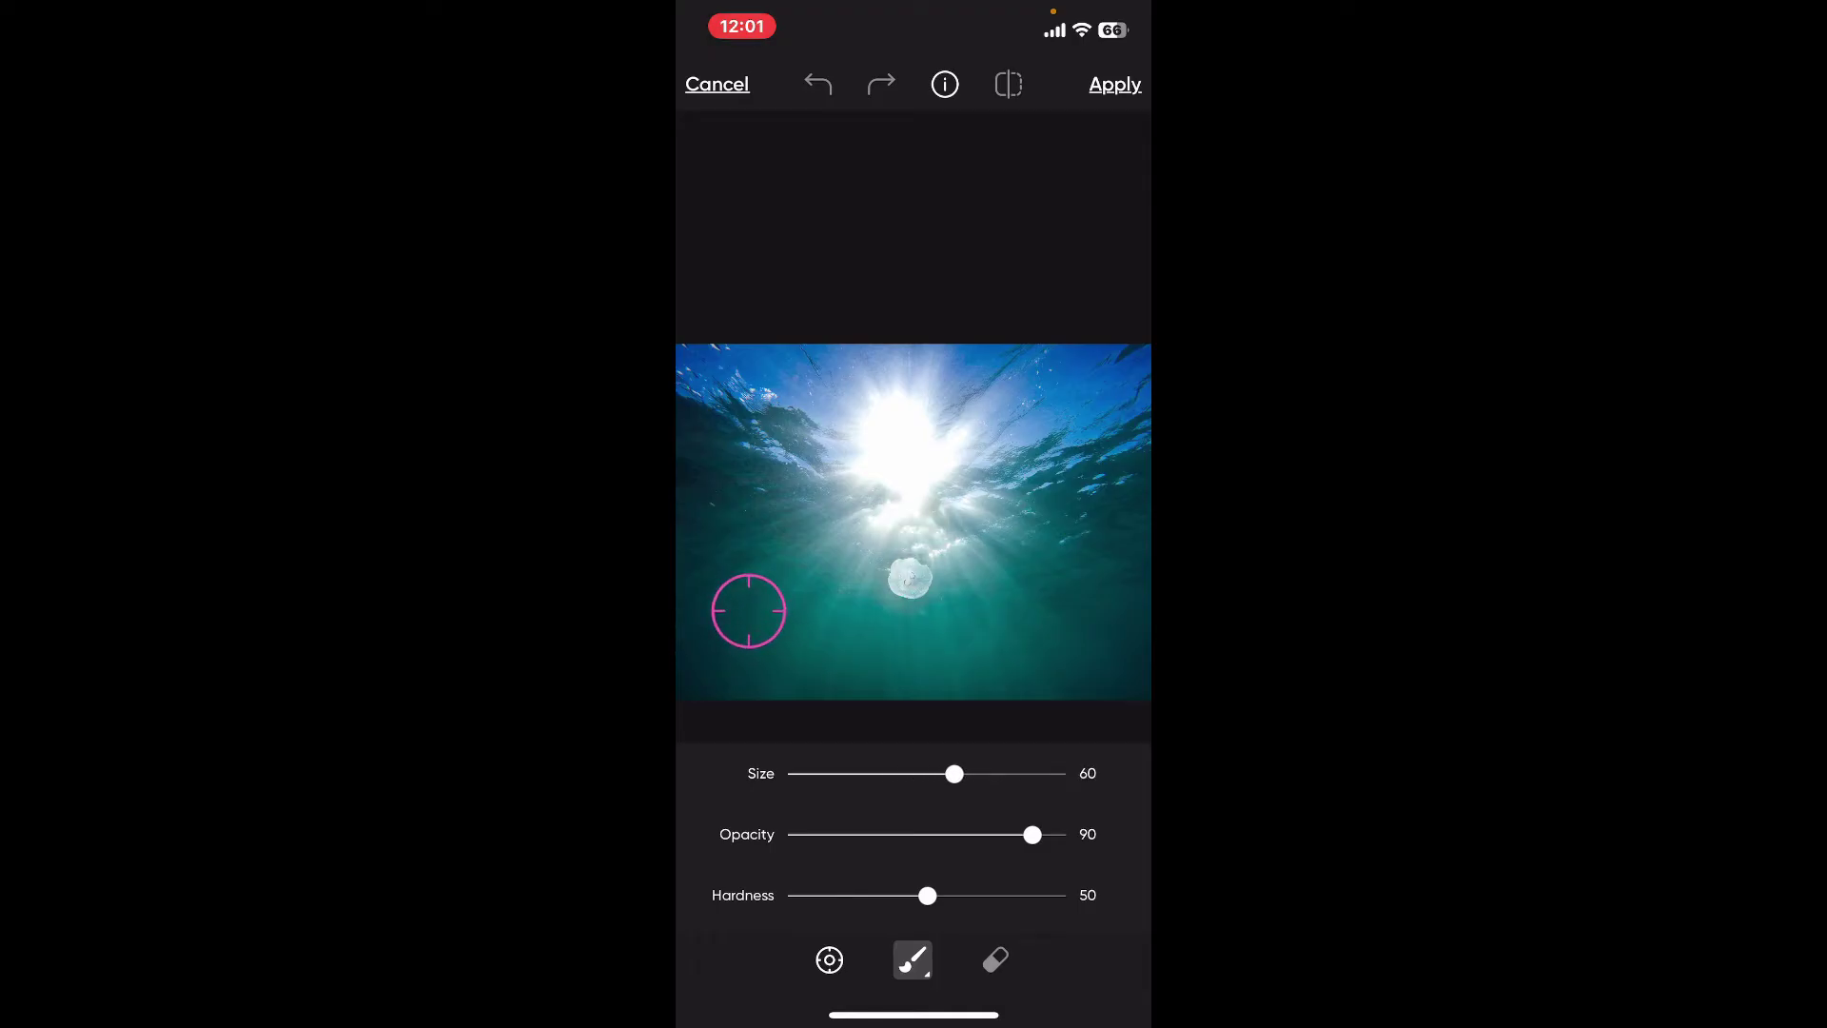
{"action": "mouse_move", "coordinate": [927, 895]}
{"action": "left_mouse_down"}
{"action": "mouse_move", "coordinate": [1016, 894]}
{"action": "mouse_move", "coordinate": [957, 895]}
{"action": "left_mouse_up"}
{"action": "mouse_move", "coordinate": [1032, 835]}
{"action": "left_mouse_down"}
{"action": "mouse_move", "coordinate": [837, 835]}
{"action": "mouse_move", "coordinate": [991, 835]}
{"action": "left_mouse_up"}
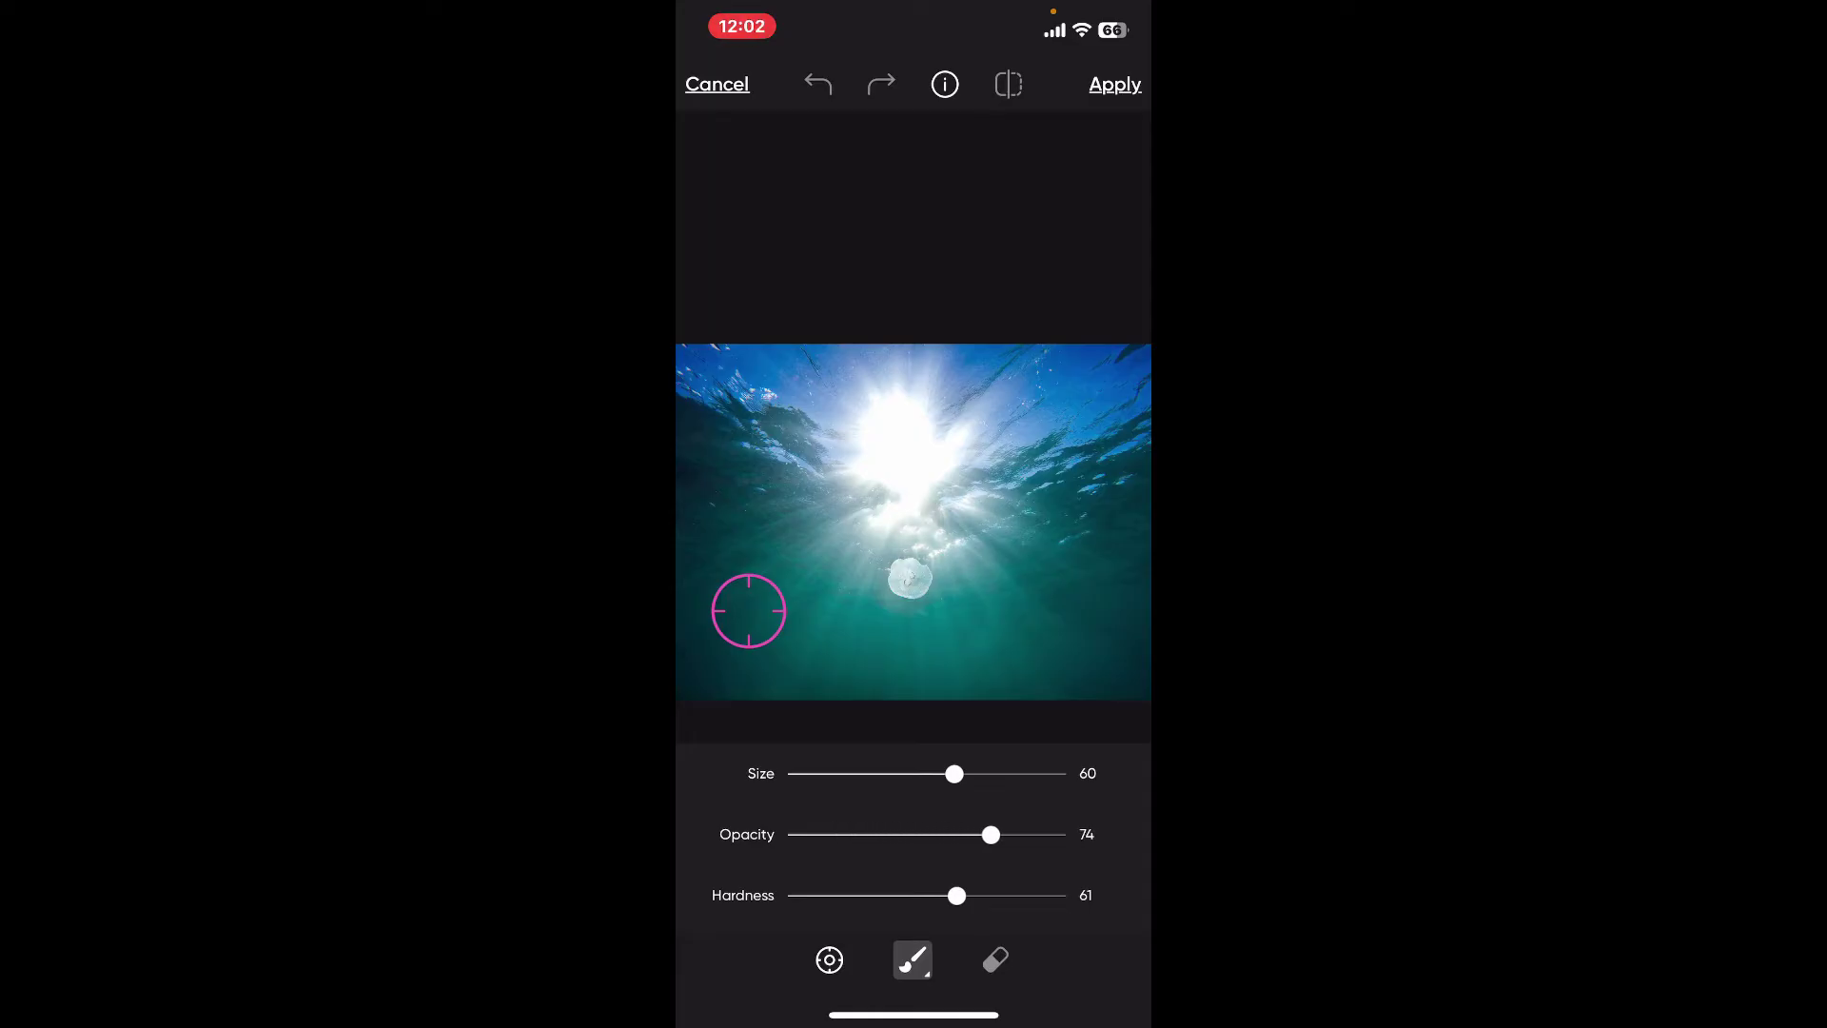
{"action": "mouse_move", "coordinate": [749, 610]}
{"action": "left_mouse_down"}
{"action": "mouse_move", "coordinate": [767, 685]}
{"action": "mouse_move", "coordinate": [837, 775]}
{"action": "mouse_move", "coordinate": [906, 759]}
{"action": "mouse_move", "coordinate": [1061, 636]}
{"action": "mouse_move", "coordinate": [1073, 653]}
{"action": "mouse_move", "coordinate": [700, 614]}
{"action": "mouse_move", "coordinate": [710, 680]}
{"action": "left_mouse_up"}
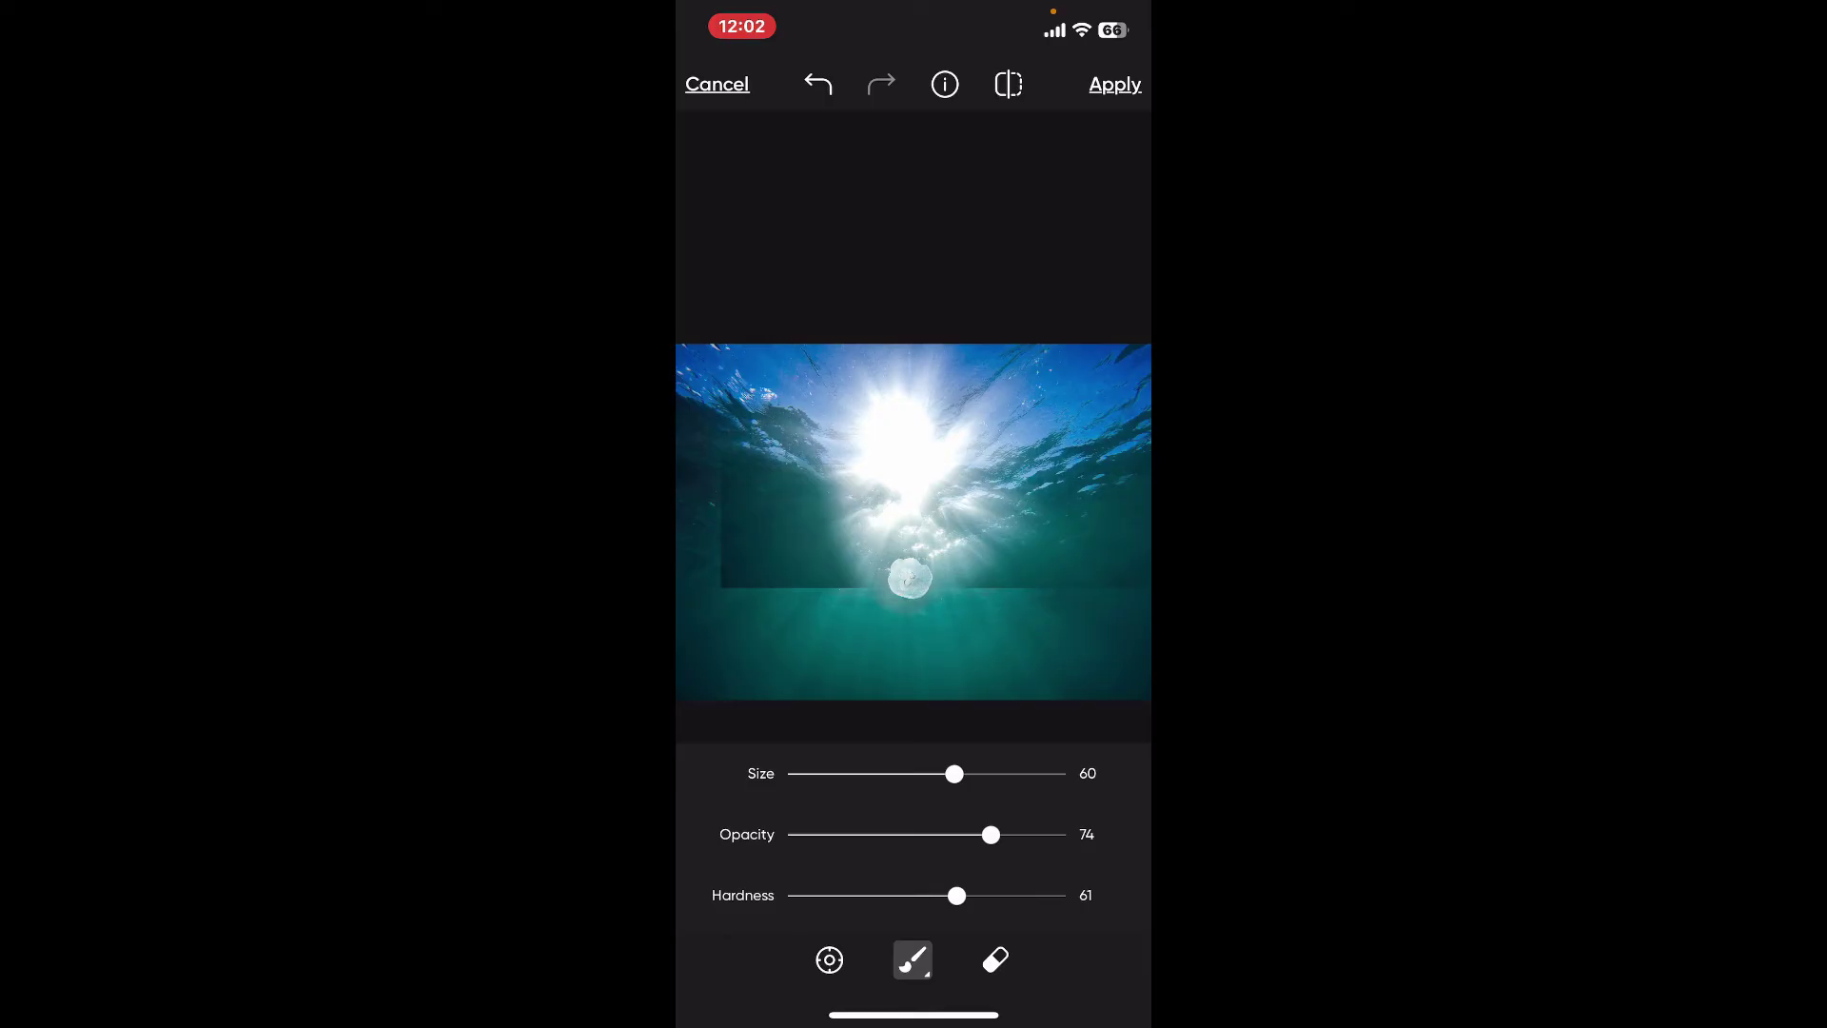
Paint cloned darker water across the bright rays and over the jellyfish
{"action": "left_click_drag", "start_coordinate": [910, 579], "coordinate": [957, 696]}
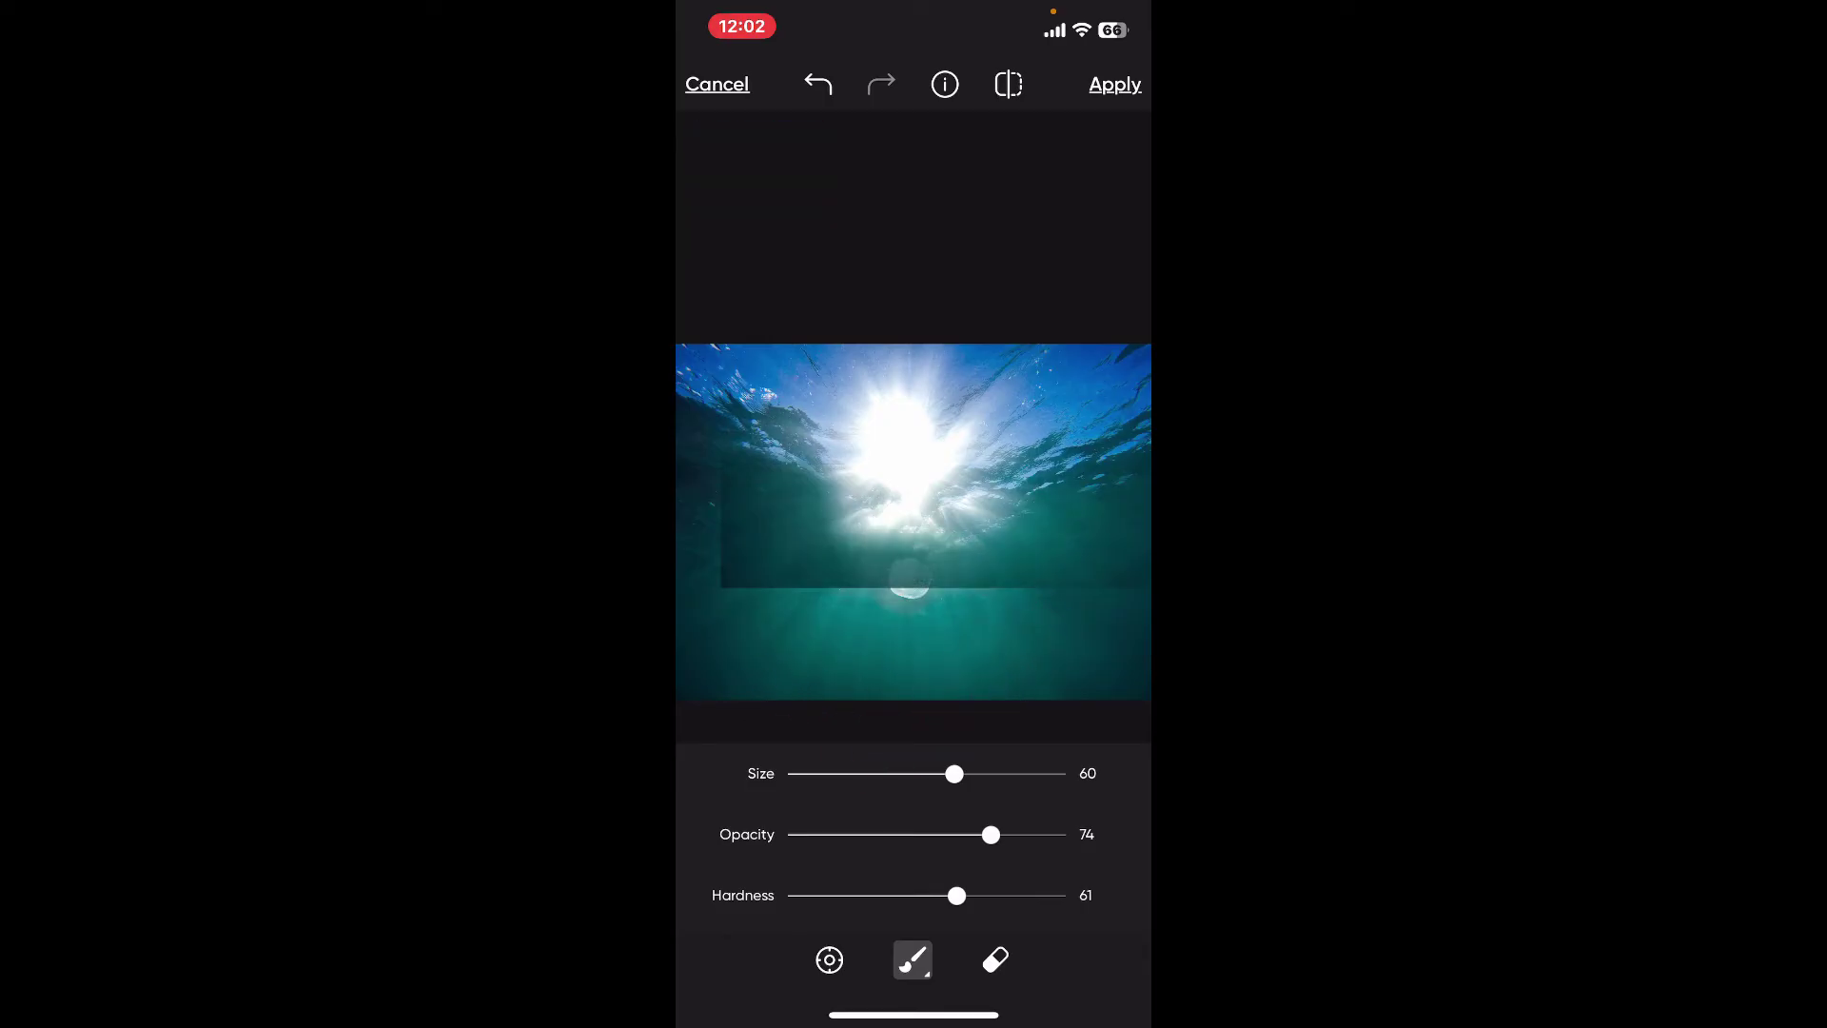